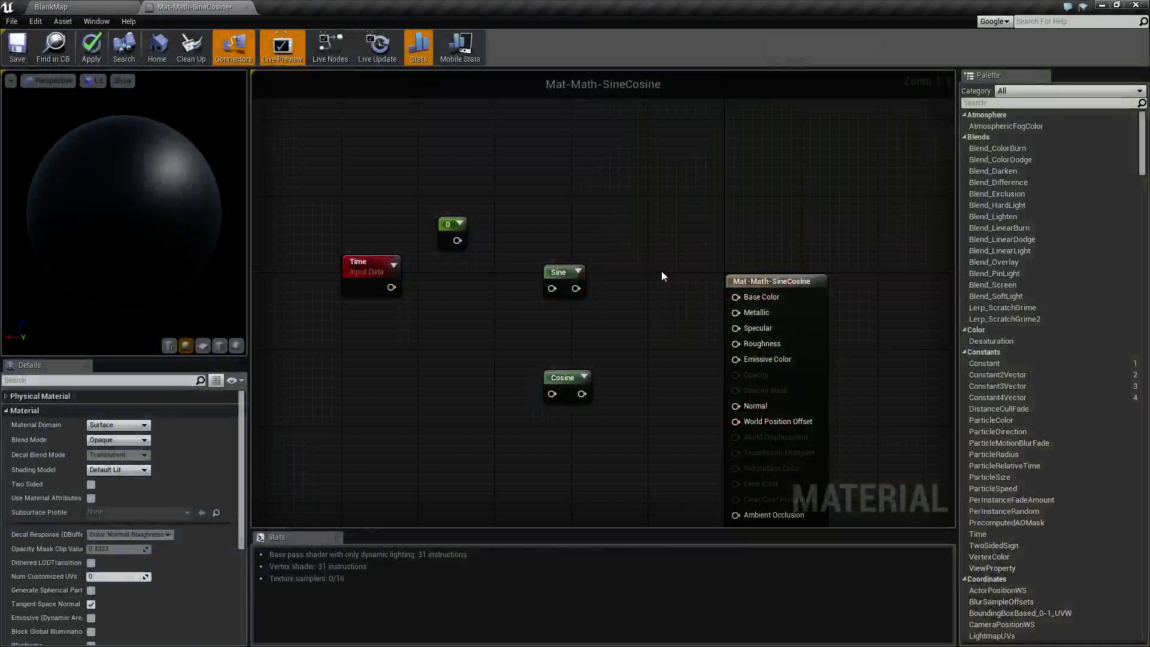
Step: Select the Sine and Cosine nodes, clear the selection, and switch to the trigonometry article
{"action": "left_click_drag", "start_coordinate": [503, 238], "coordinate": [619, 412]}
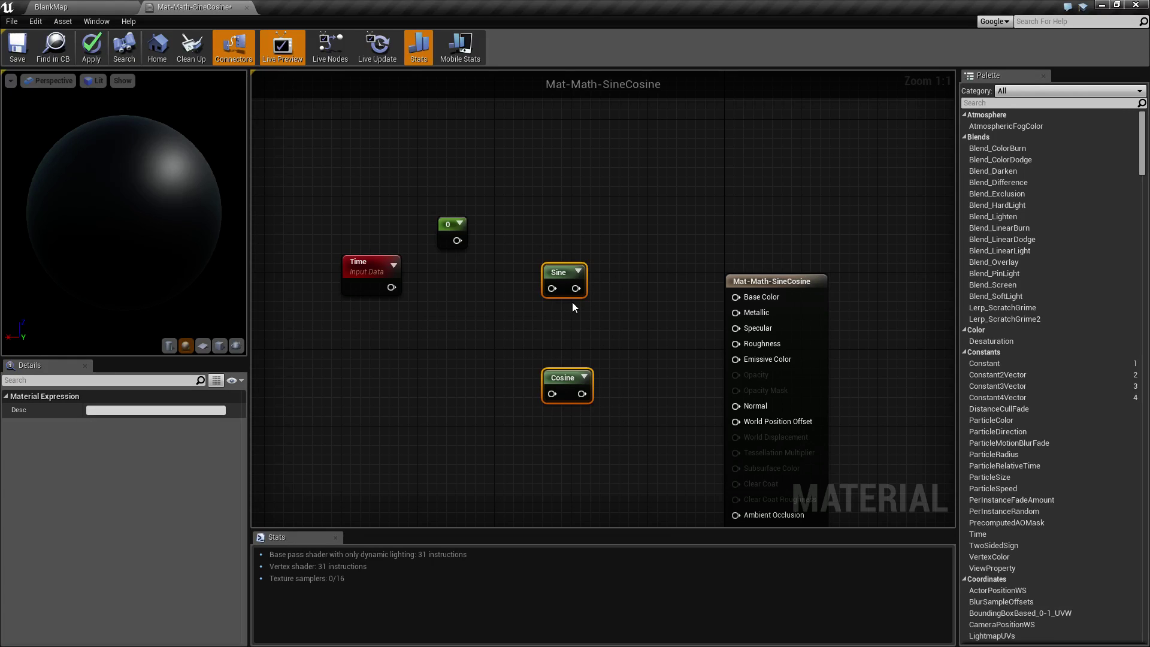
{"action": "left_click", "coordinate": [602, 326]}
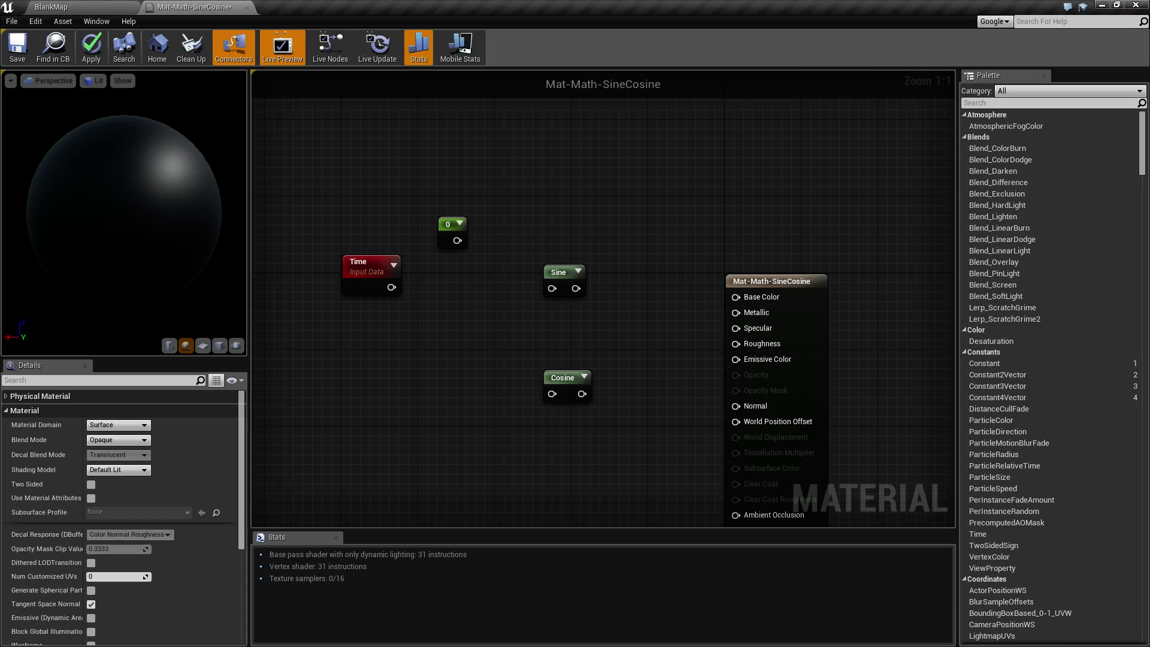
{"action": "key", "text": "alt+Tab"}
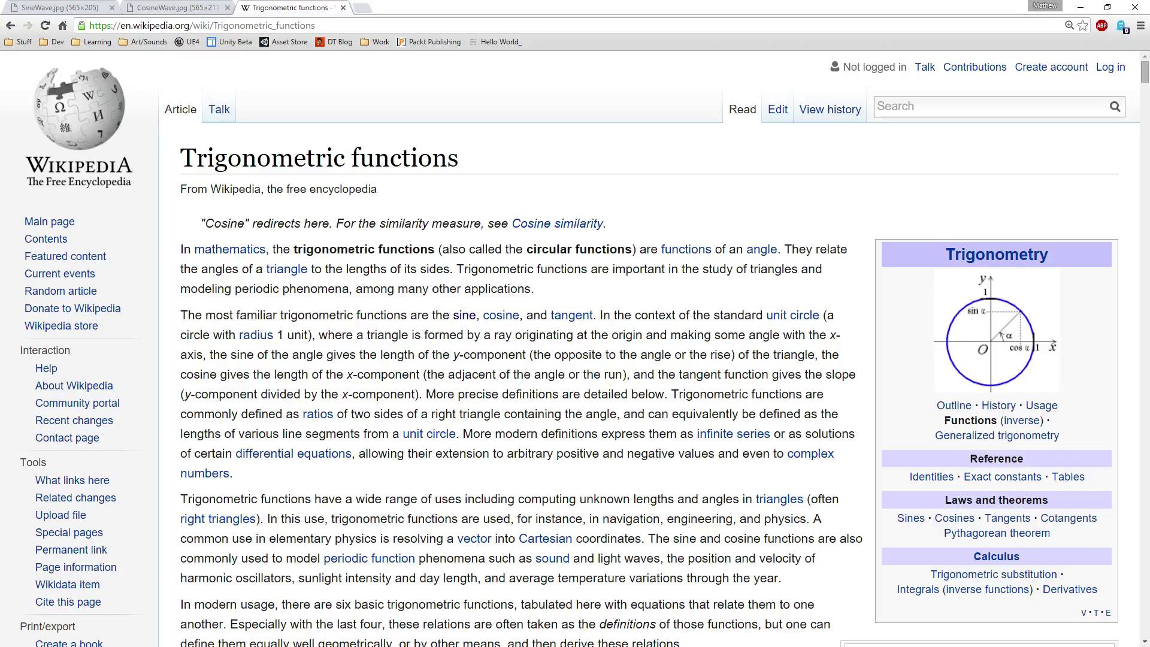
Step: Back in the graph, wire Time's output into both the Sine and Cosine inputs
{"action": "key", "text": "alt+Tab"}
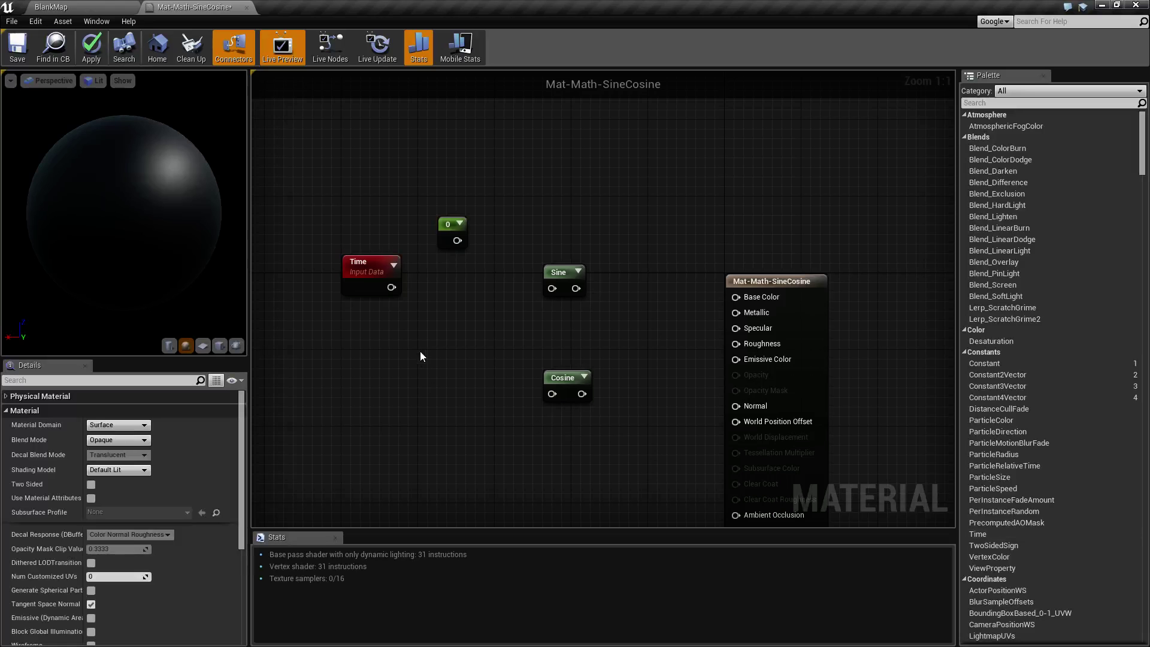
{"action": "mouse_move", "coordinate": [421, 356]}
{"action": "right_mouse_down"}
{"action": "mouse_move", "coordinate": [434, 378]}
{"action": "mouse_move", "coordinate": [413, 359]}
{"action": "right_mouse_up"}
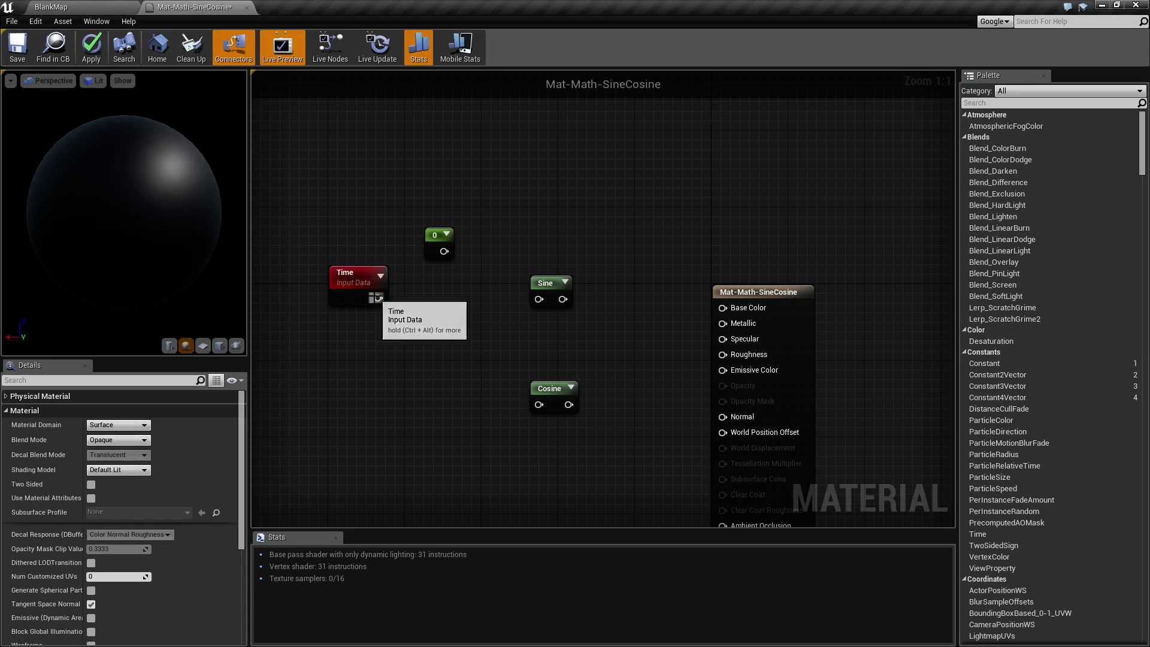
{"action": "left_click_drag", "start_coordinate": [378, 298], "coordinate": [723, 306]}
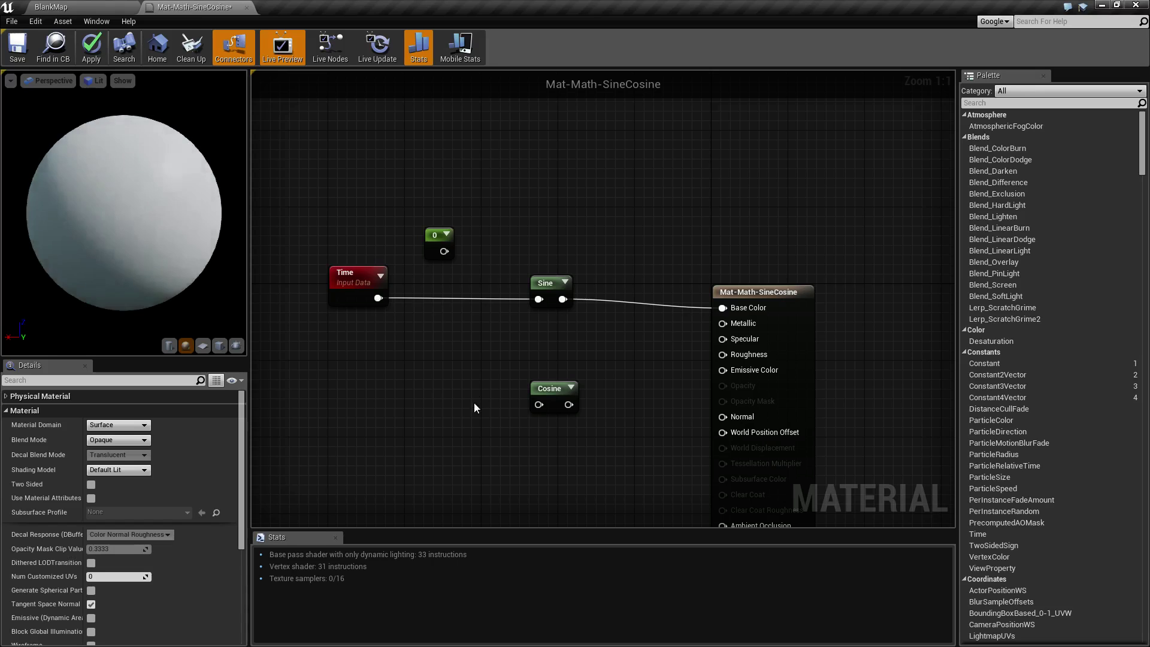
{"action": "left_click_drag", "start_coordinate": [379, 298], "coordinate": [725, 308]}
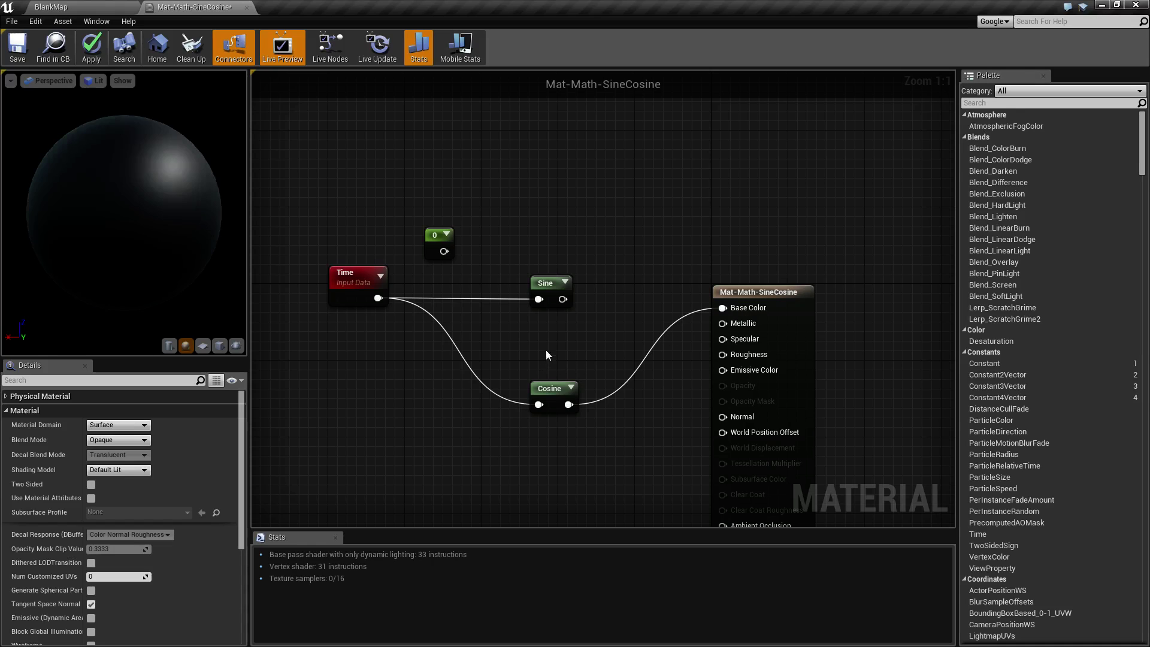
Step: Break the Cosine-to-Base Color, Time-to-Cosine and Time-to-Sine wires, then select Sine
{"action": "left_click", "coordinate": [569, 405], "text": "alt"}
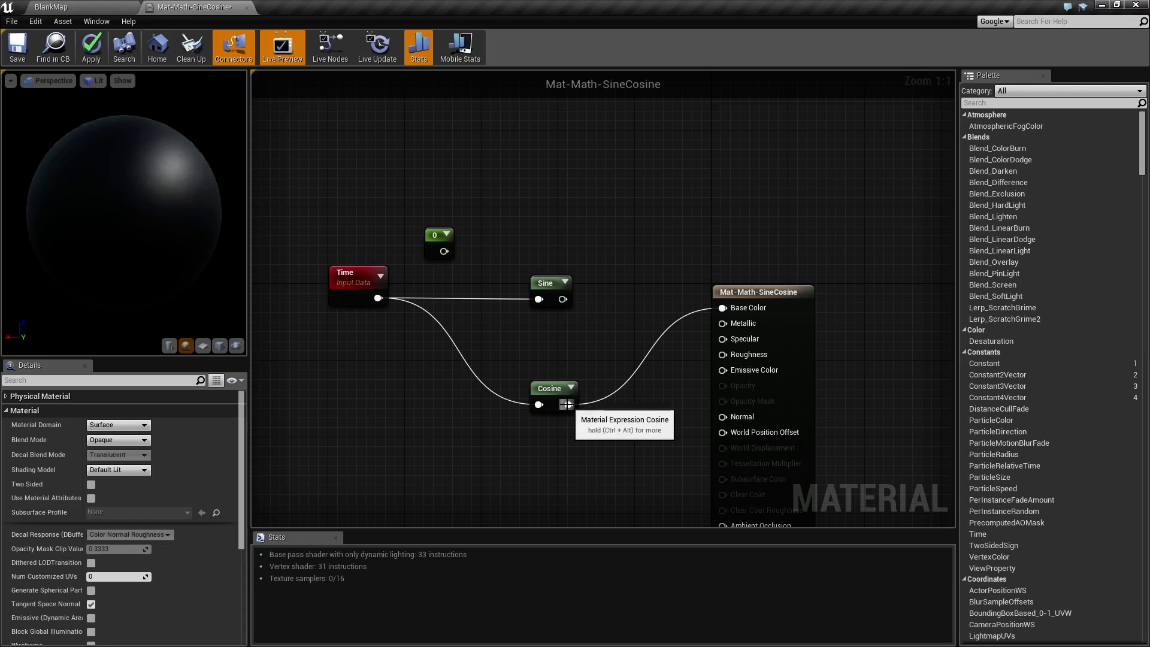
{"action": "left_click", "coordinate": [542, 405], "text": "alt"}
{"action": "left_click", "coordinate": [541, 299], "text": "alt"}
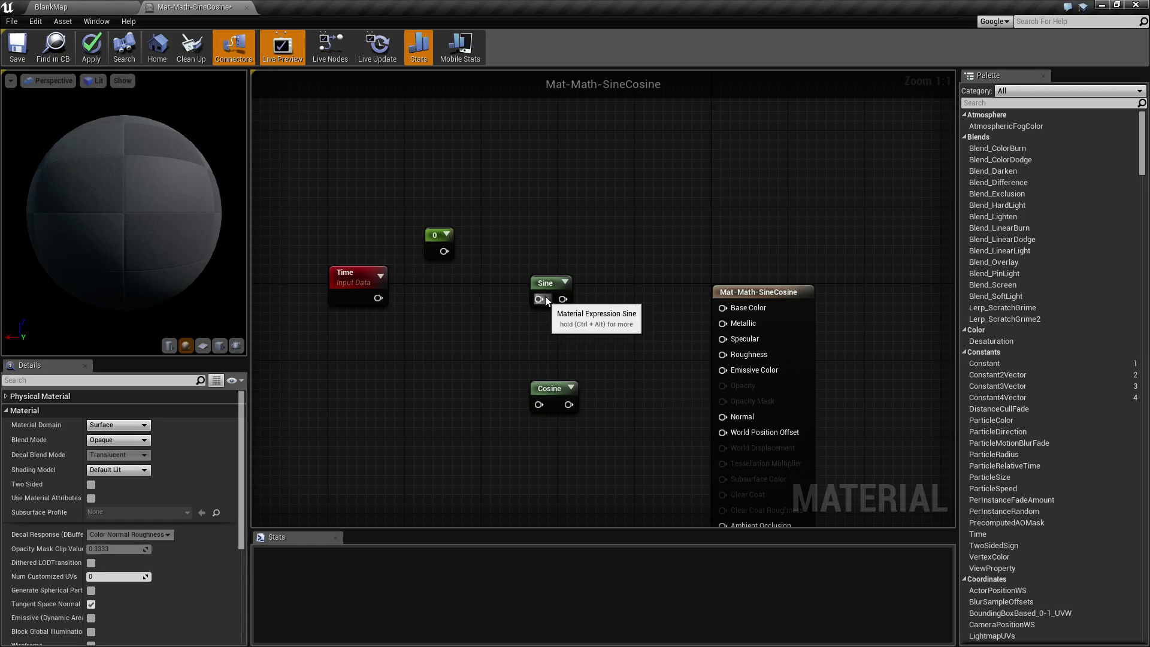
{"action": "left_click", "coordinate": [542, 284]}
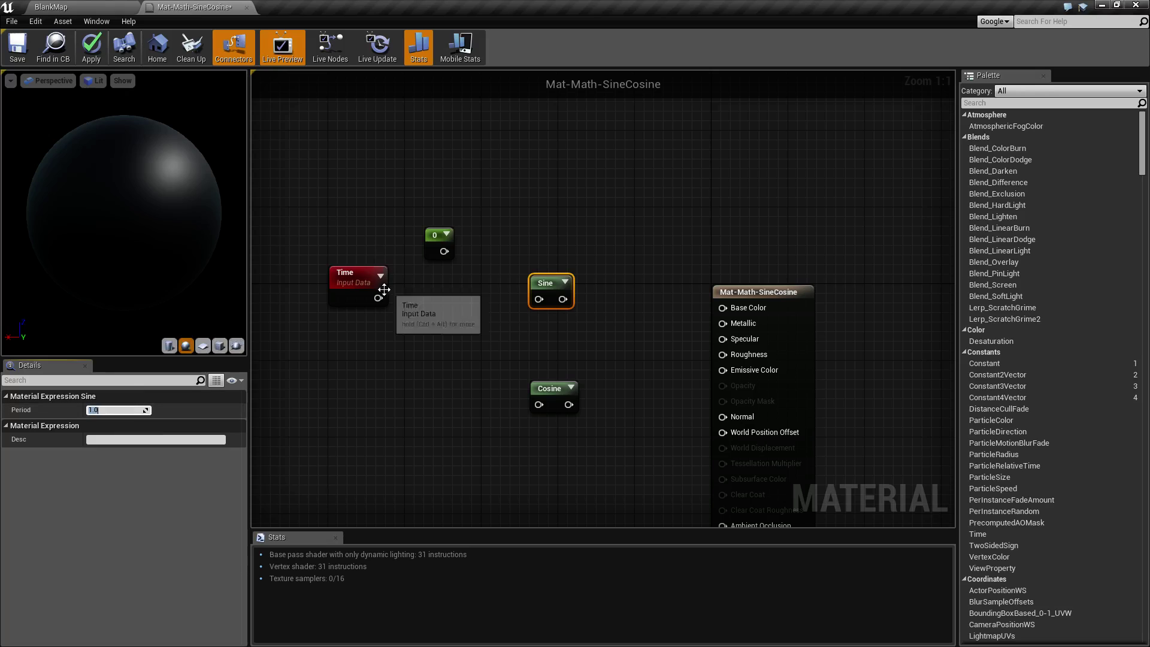
Step: Reconnect Time into Sine and set the Sine node's Period to 4
{"action": "left_click_drag", "start_coordinate": [378, 298], "coordinate": [723, 307]}
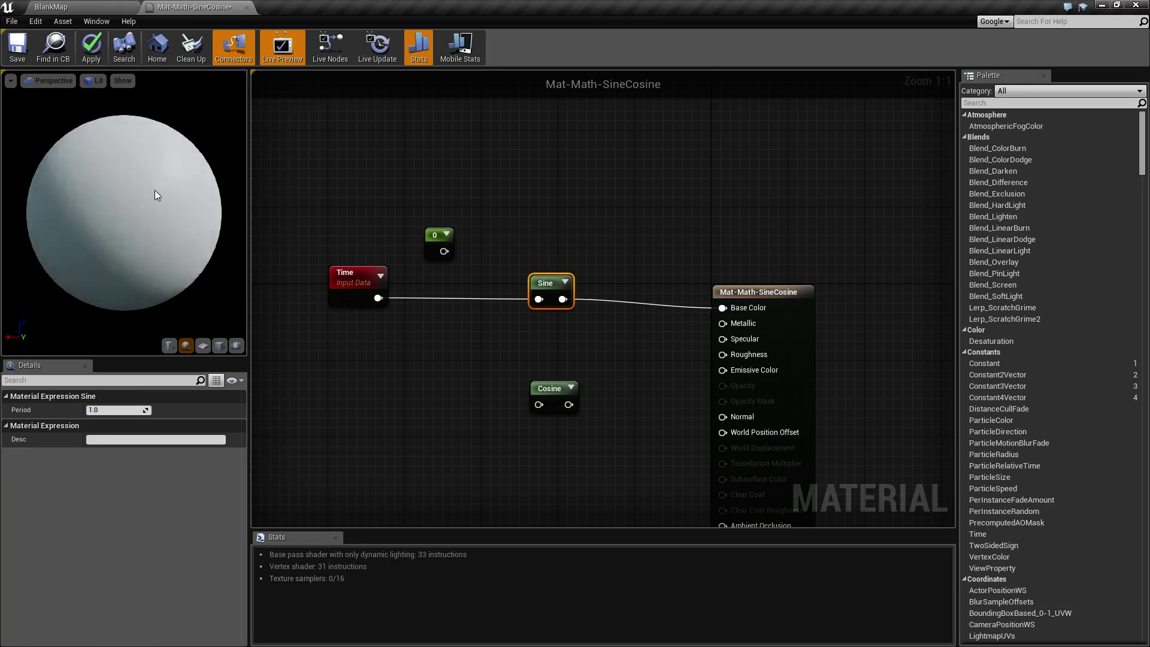
{"action": "left_click", "coordinate": [106, 412]}
{"action": "type", "text": "4"}
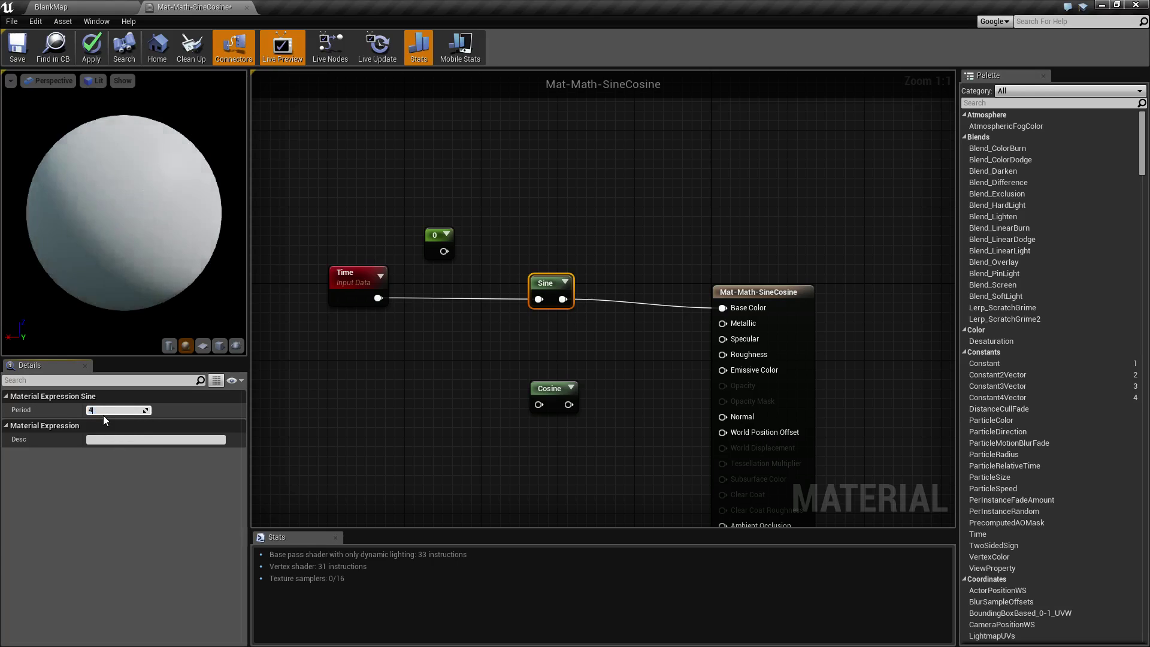
{"action": "key", "text": "Return"}
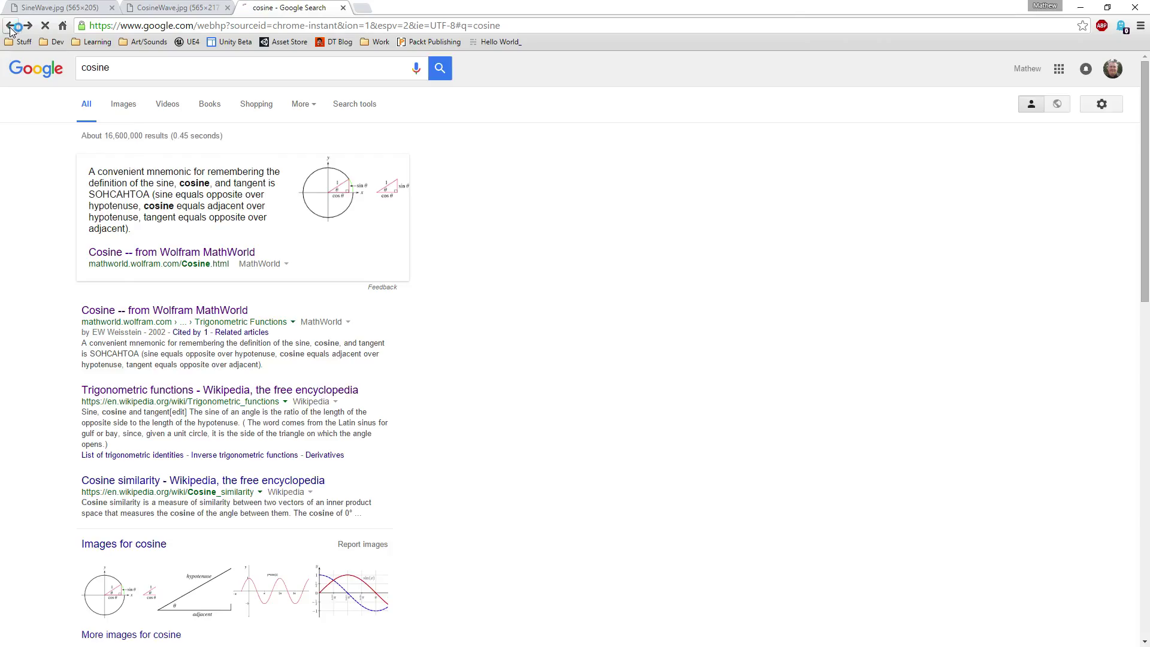
{"action": "left_click", "coordinate": [10, 26]}
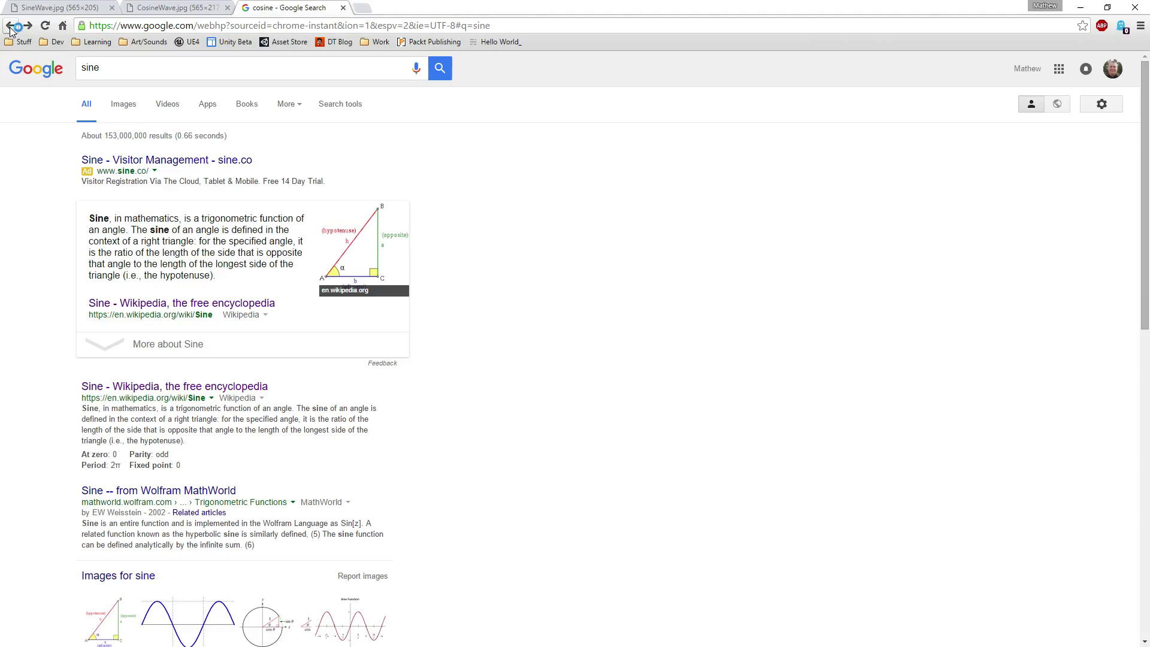
Step: Return to the 'sine' results, open Wikipedia's Sine article, and enlarge its sine-cosine graph
{"action": "left_click", "coordinate": [148, 305]}
{"action": "scroll", "coordinate": [879, 436], "scroll_direction": "down", "scroll_amount": 20}
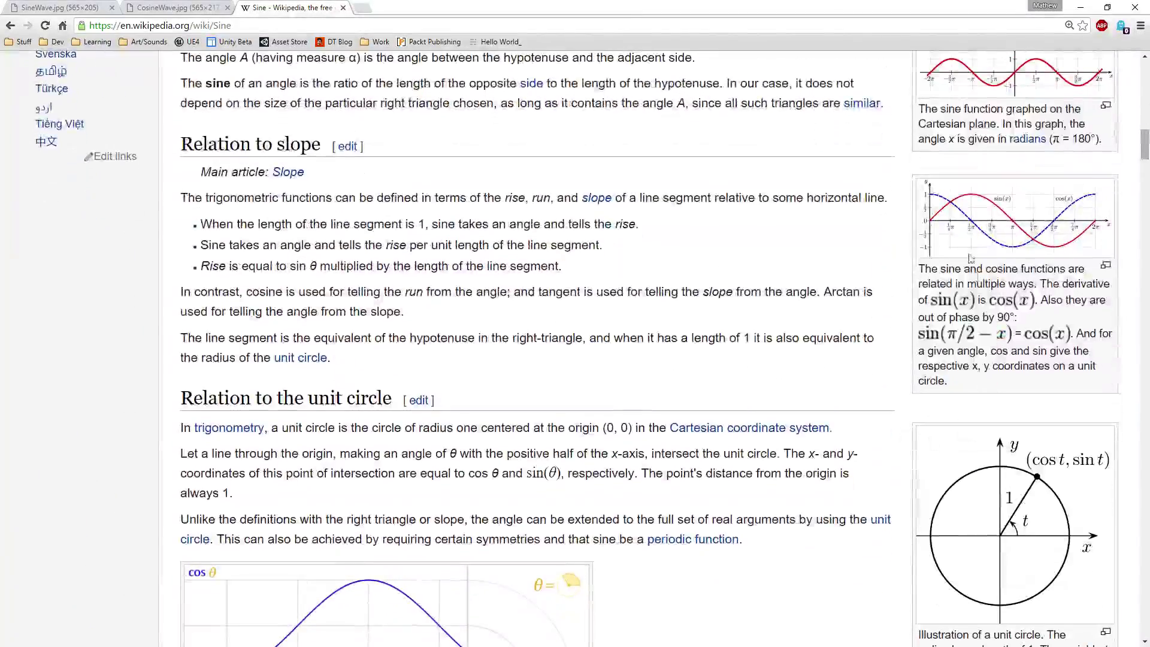
{"action": "left_click", "coordinate": [966, 248]}
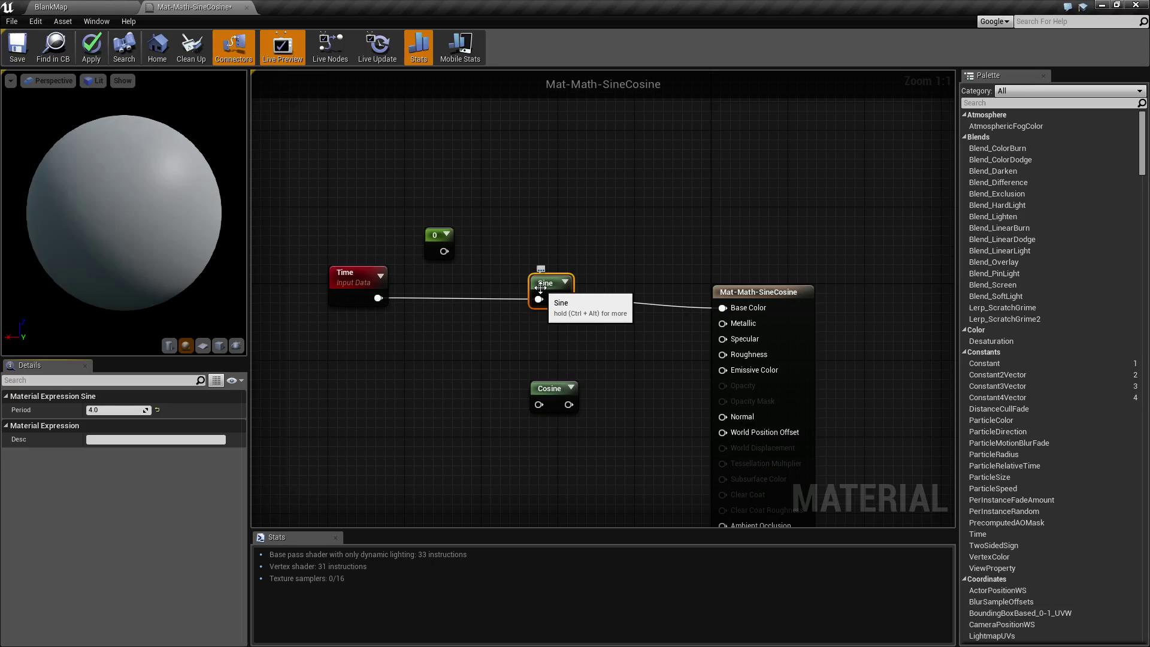
Step: Set the Sine node's Period to 3 and move the Sine node beside Time
{"action": "right_click_drag", "start_coordinate": [660, 422], "coordinate": [642, 334]}
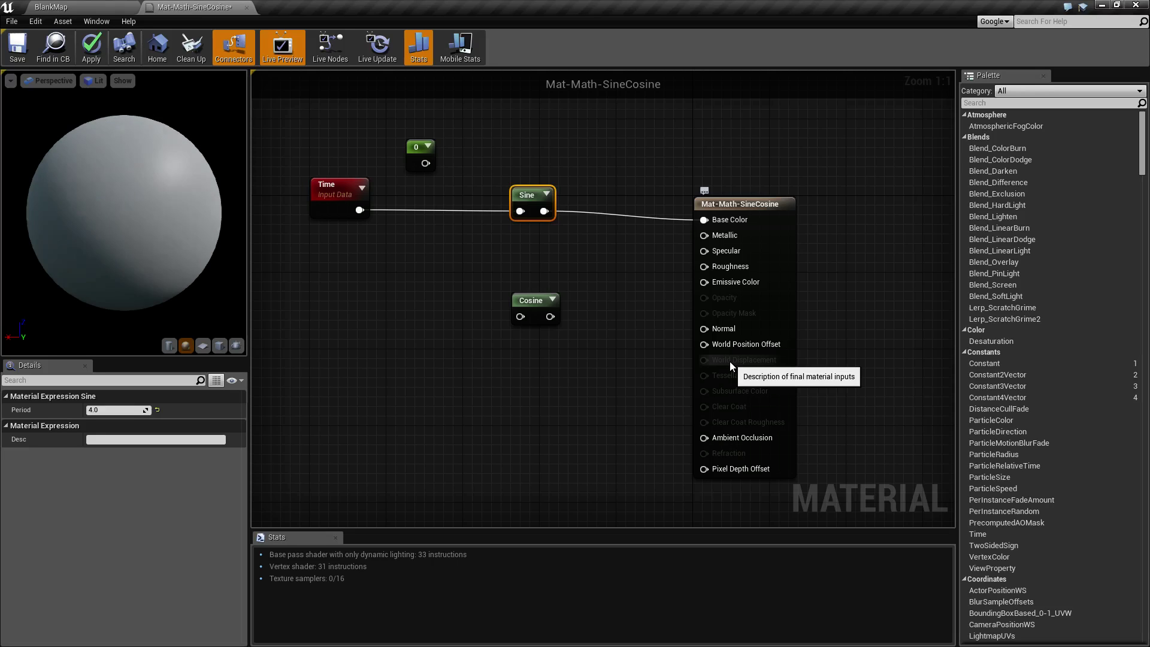
{"action": "right_click_drag", "start_coordinate": [574, 420], "coordinate": [578, 455]}
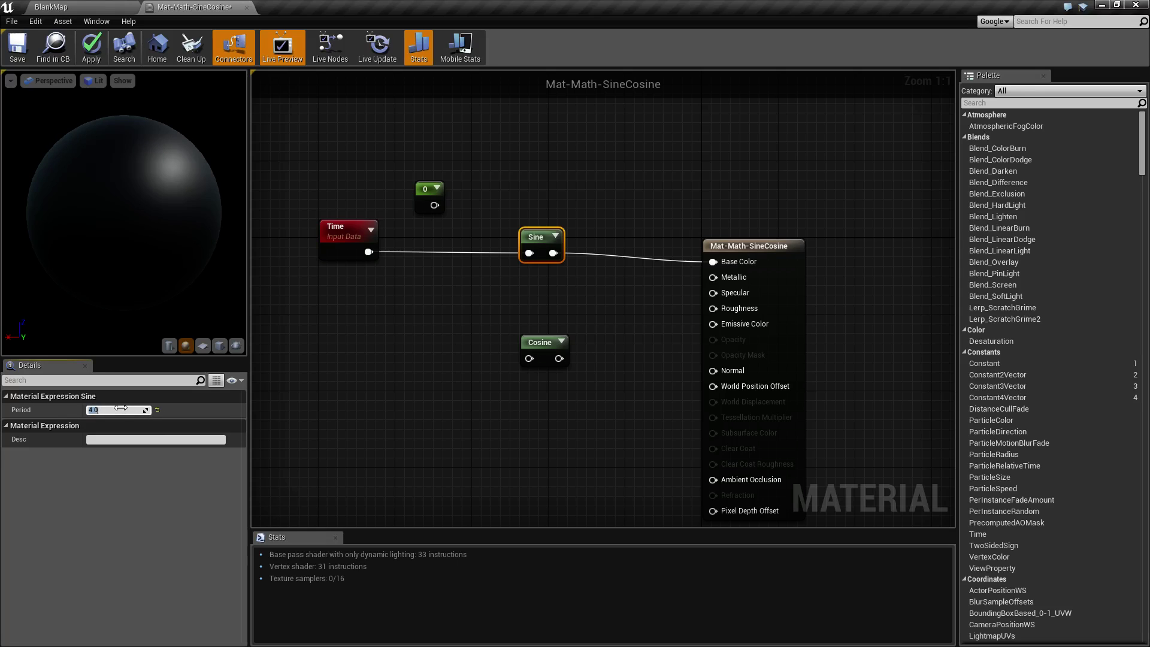
{"action": "key", "text": "Return"}
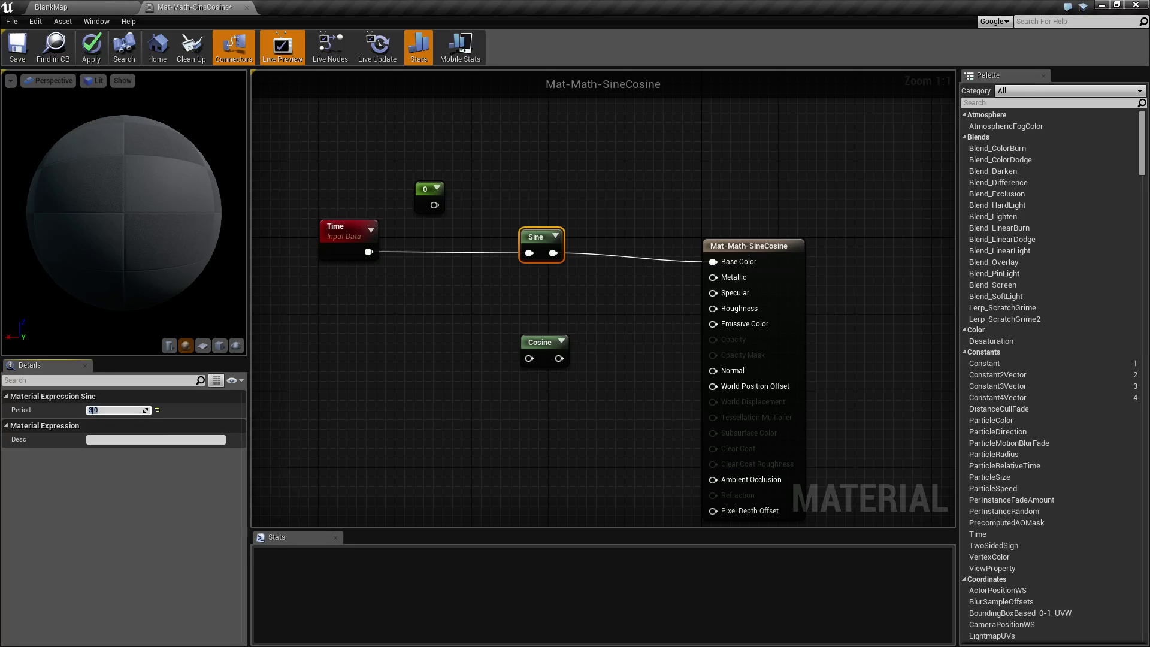
{"action": "left_click_drag", "start_coordinate": [543, 241], "coordinate": [428, 241]}
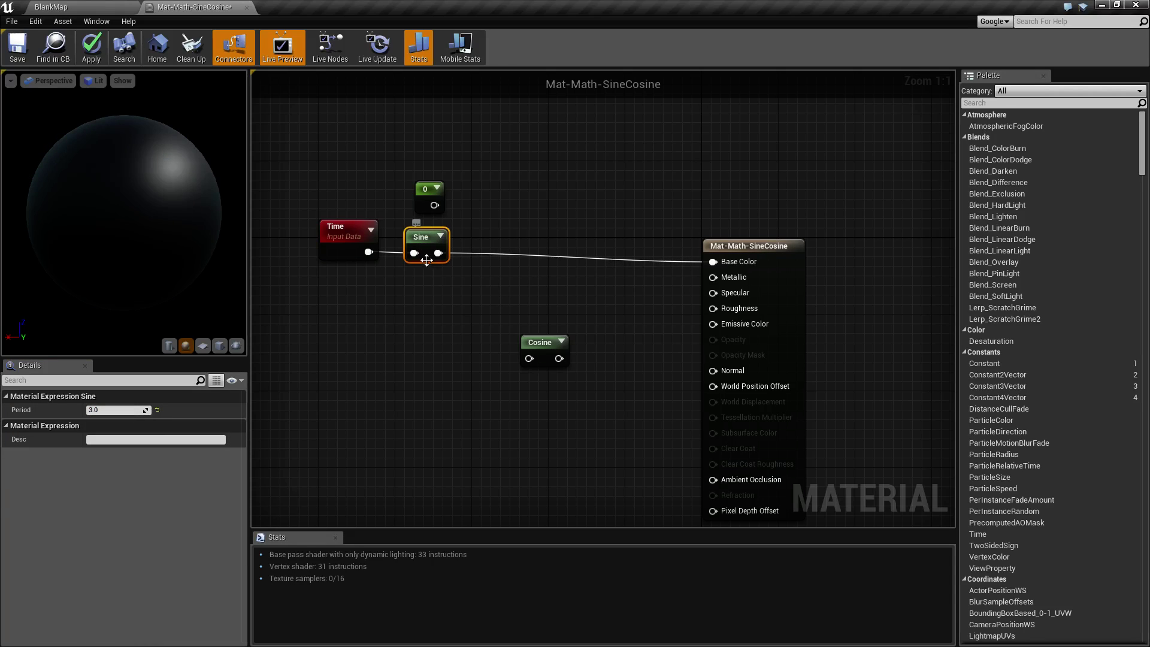
{"action": "right_click_drag", "start_coordinate": [426, 239], "coordinate": [405, 251]}
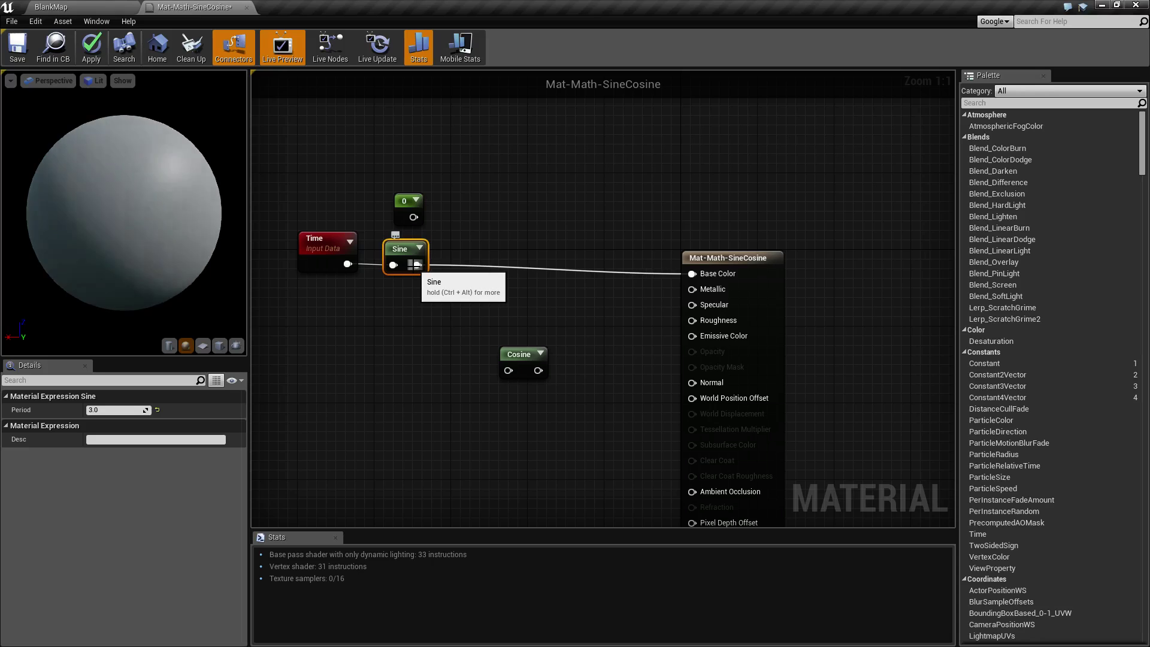
Step: Add a Constant3Vector node and delete the unused Cosine node
{"action": "left_click", "coordinate": [520, 238]}
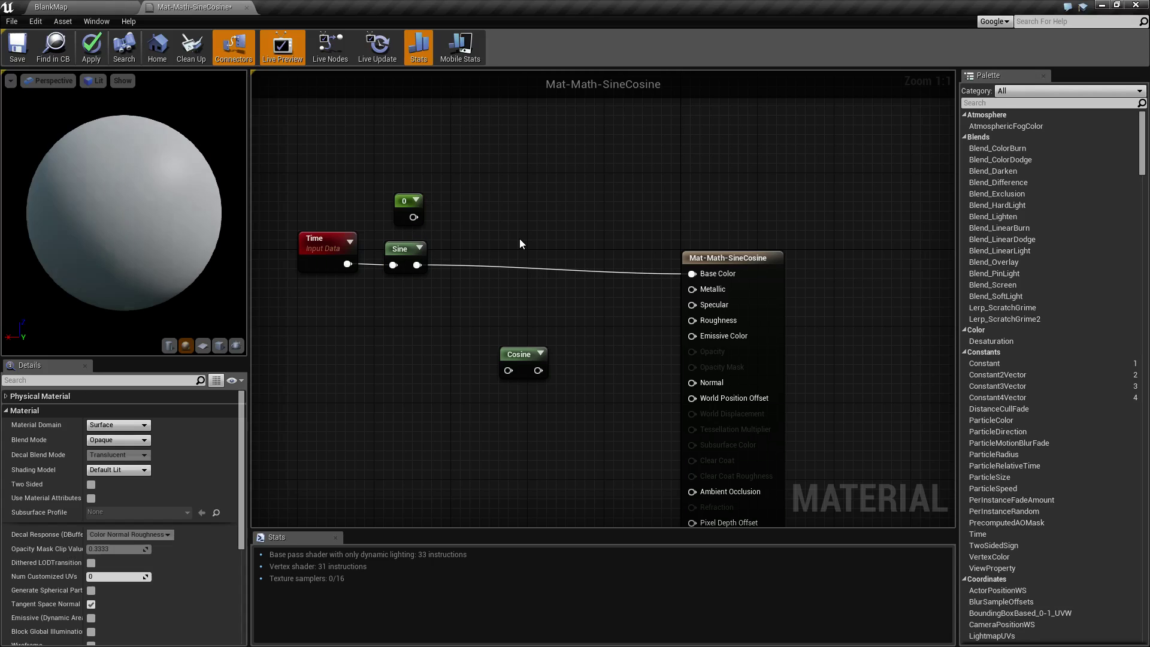
{"action": "left_click", "coordinate": [514, 240]}
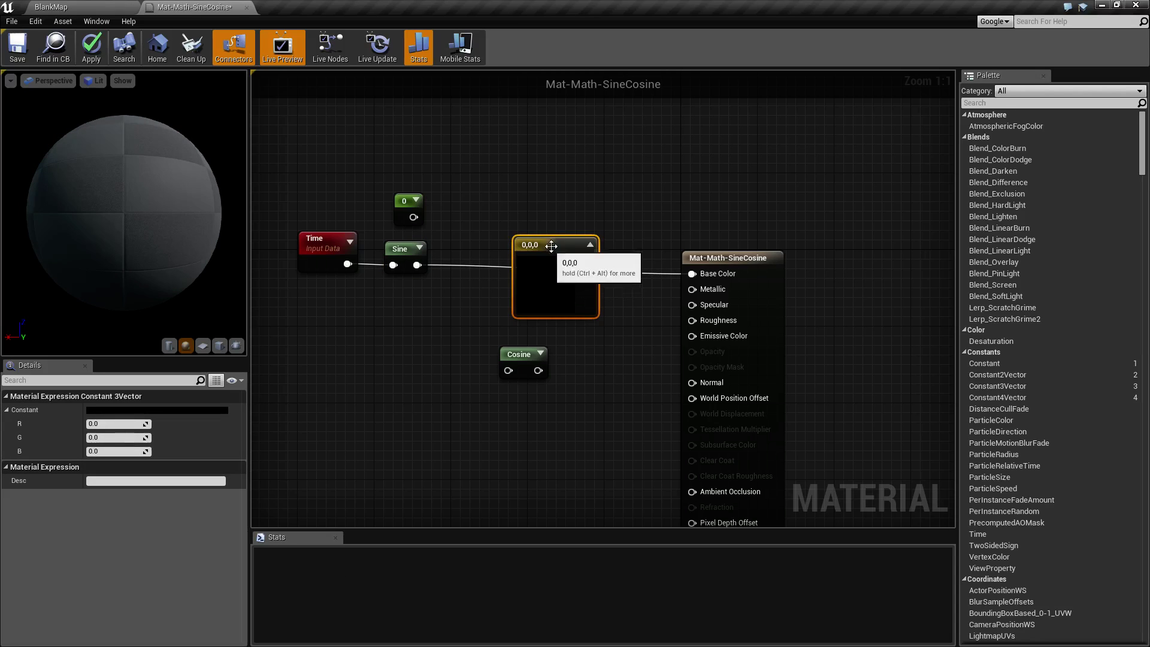
{"action": "left_click_drag", "start_coordinate": [548, 243], "coordinate": [419, 380]}
{"action": "left_click", "coordinate": [521, 355]}
{"action": "key", "text": "Delete"}
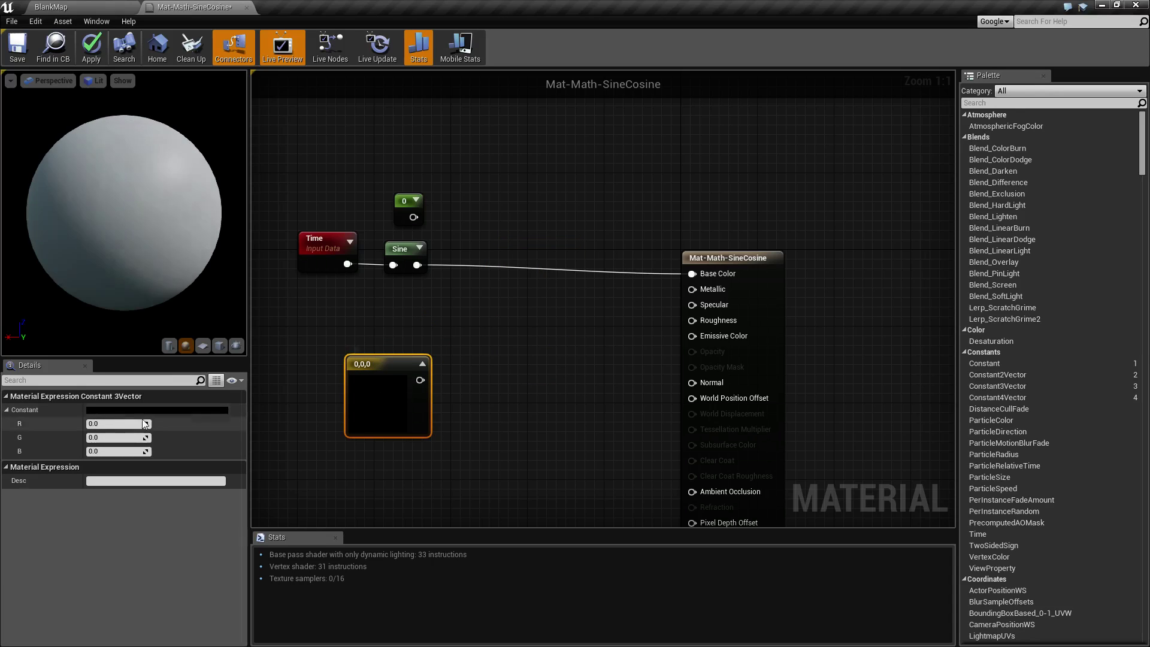
Step: Set the constant's R and G values to 1, making it yellow (1,1,0)
{"action": "left_click", "coordinate": [114, 424]}
{"action": "type", "text": "1"}
{"action": "left_click", "coordinate": [109, 436]}
{"action": "type", "text": "1"}
{"action": "key", "text": "Tab"}
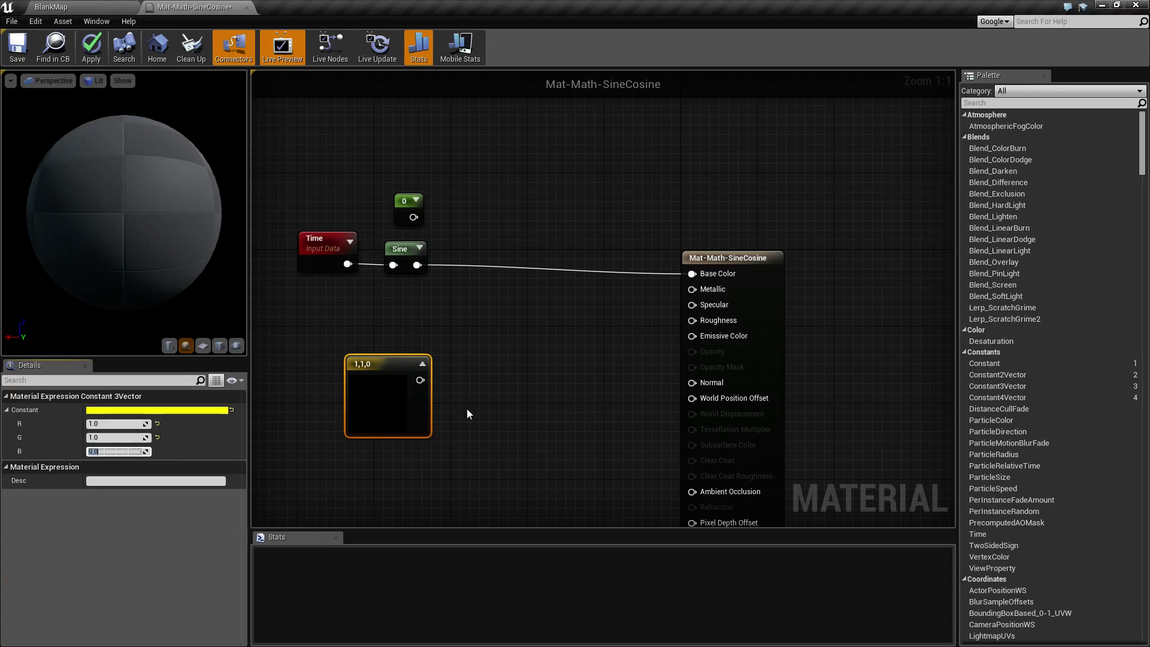
Step: Add a Multiply node fed by Sine and wire the yellow constant into its B input
{"action": "left_click_drag", "start_coordinate": [416, 264], "coordinate": [484, 304]}
{"action": "type", "text": "mul"}
{"action": "key", "text": "Return"}
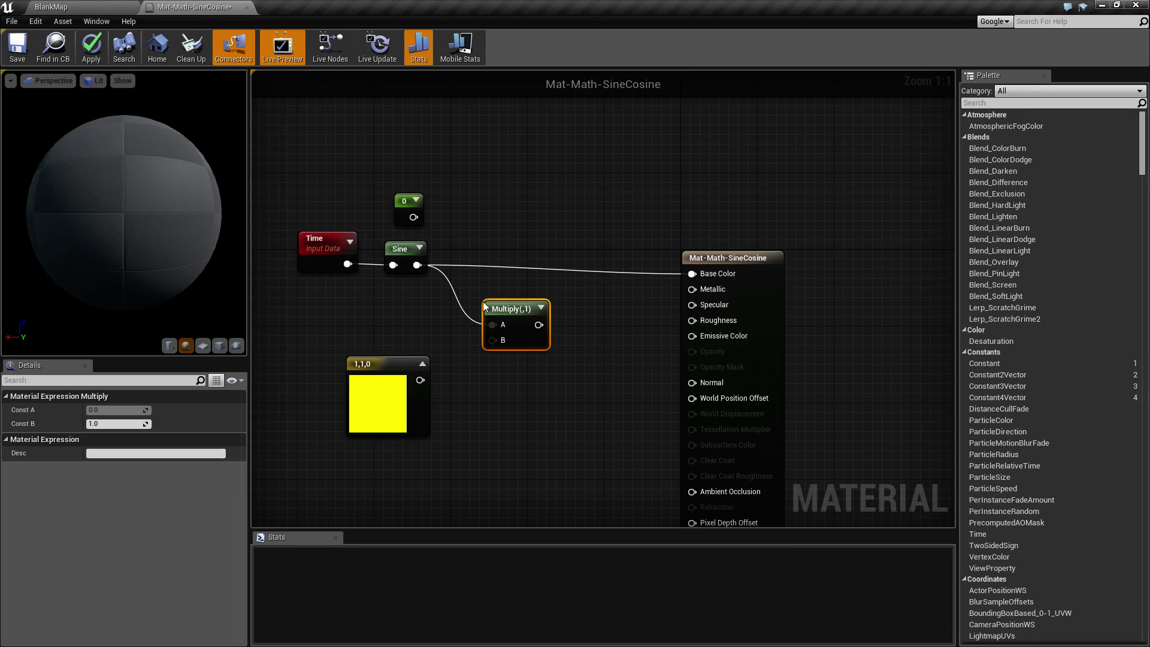
{"action": "left_click_drag", "start_coordinate": [420, 380], "coordinate": [716, 274]}
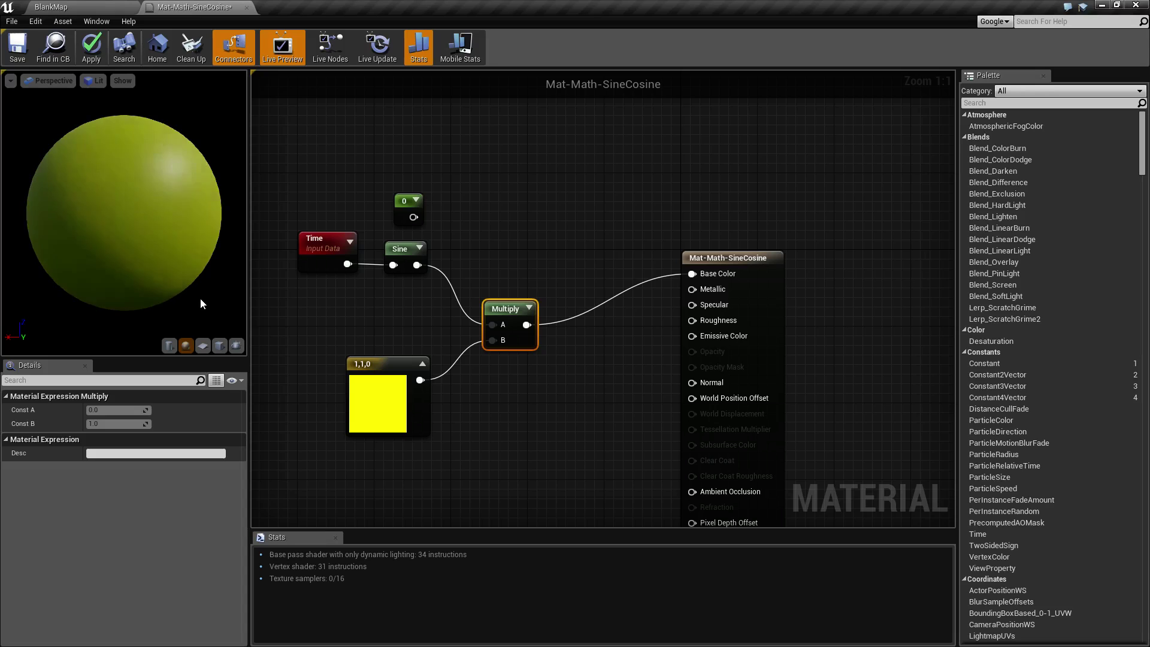
{"action": "right_click_drag", "start_coordinate": [426, 324], "coordinate": [465, 315]}
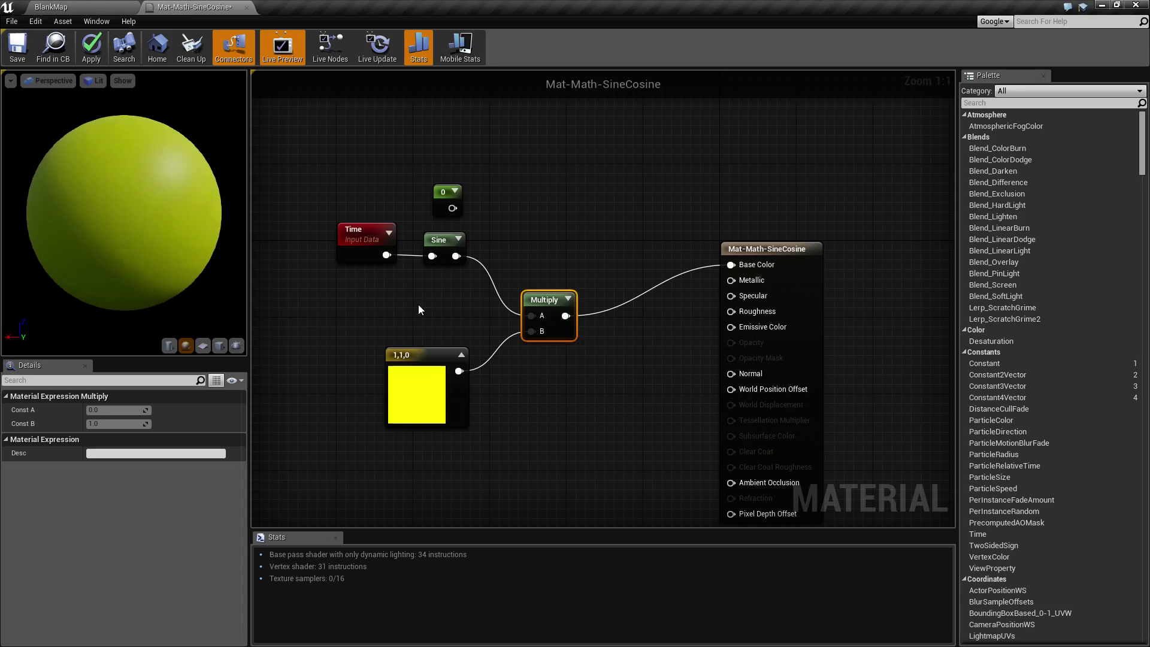
{"action": "left_click", "coordinate": [440, 244]}
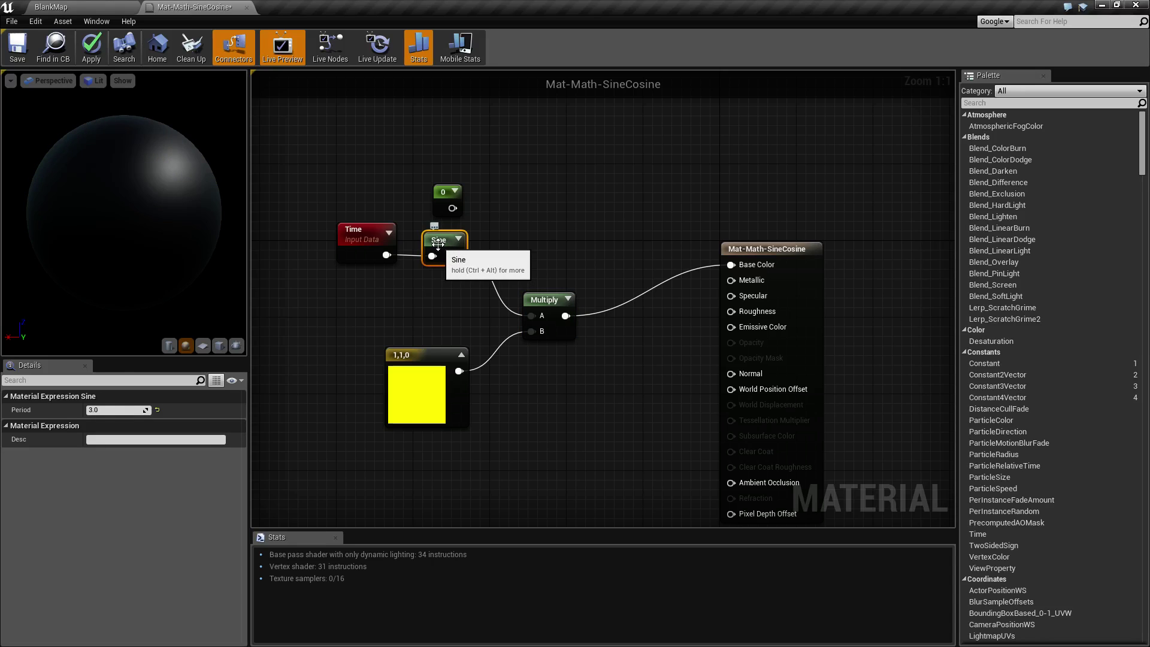